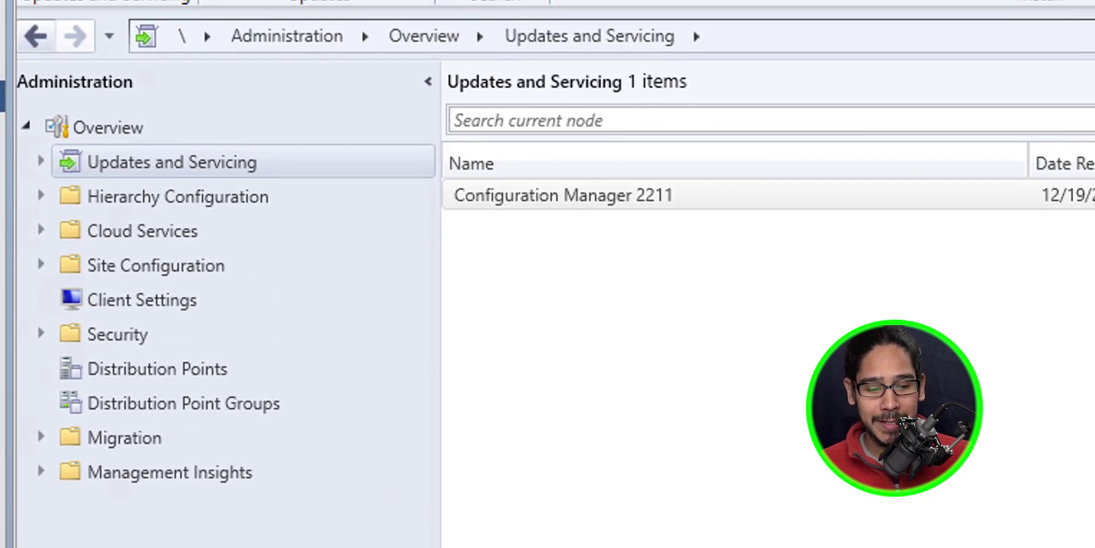
Turn on the Application Groups site feature under Updates and Servicing and confirm the prompt.
key(Right)
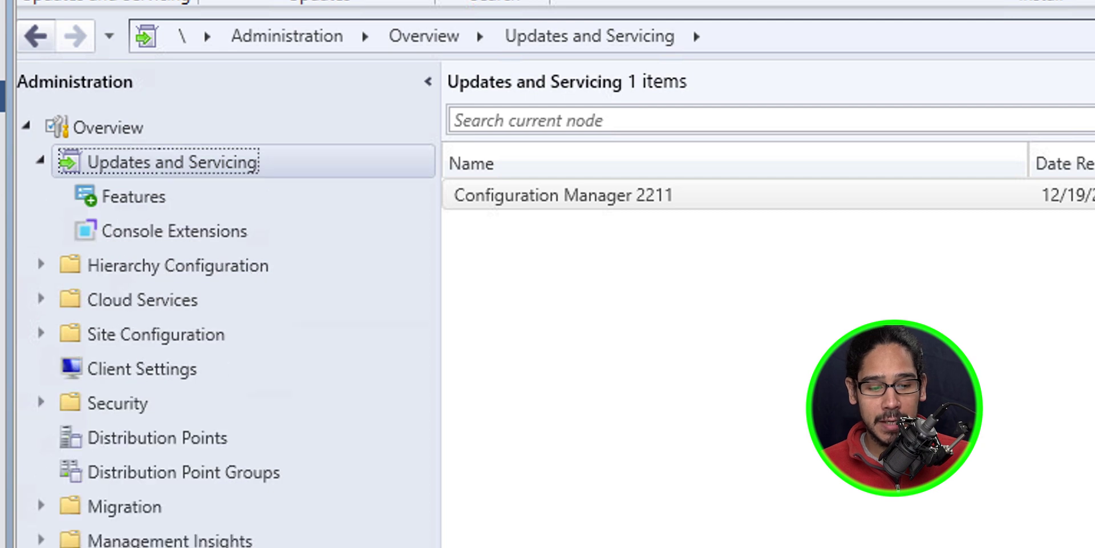
key(Down)
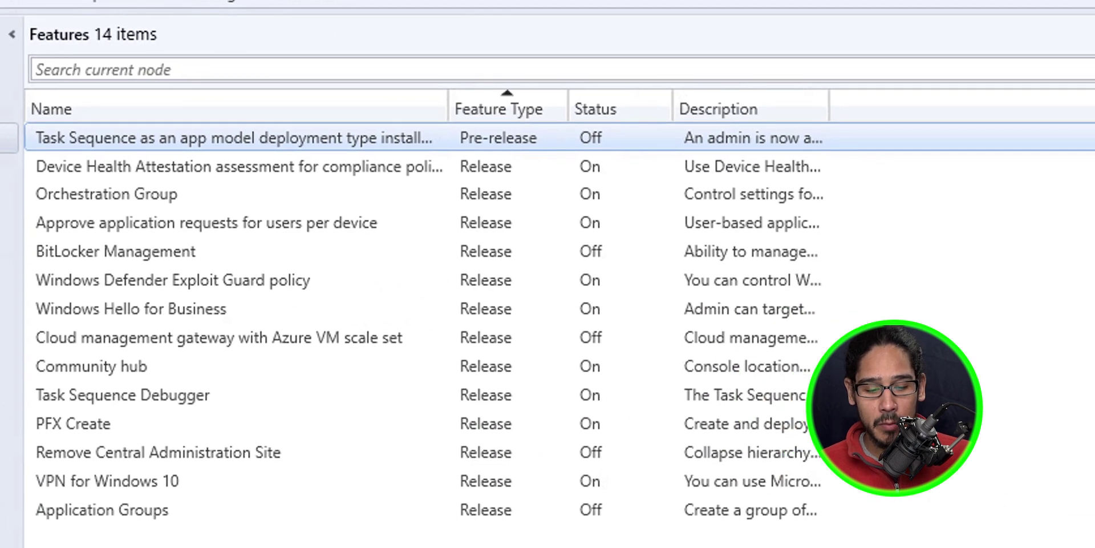
key(End)
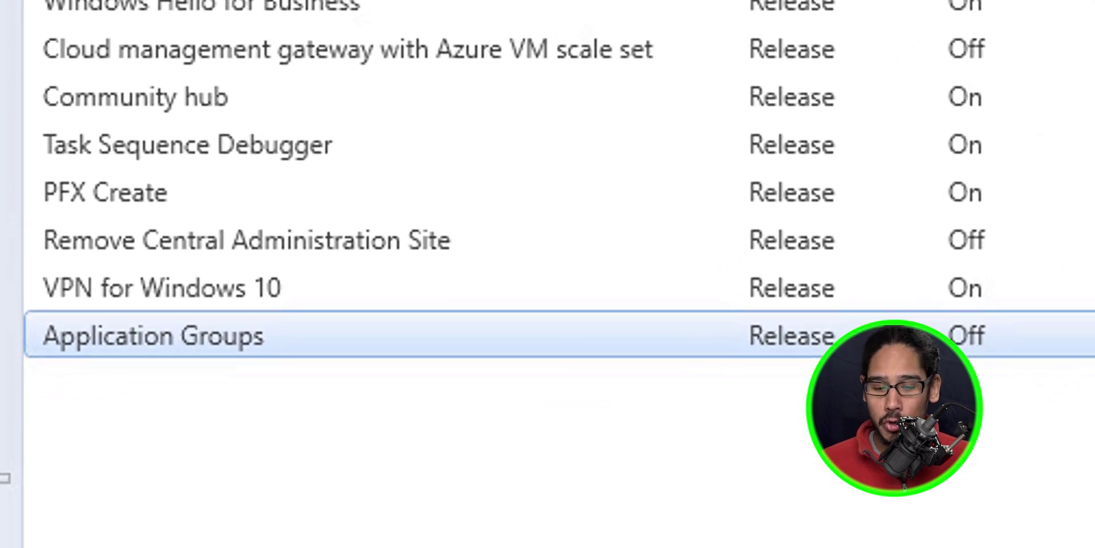
key(shift+F10)
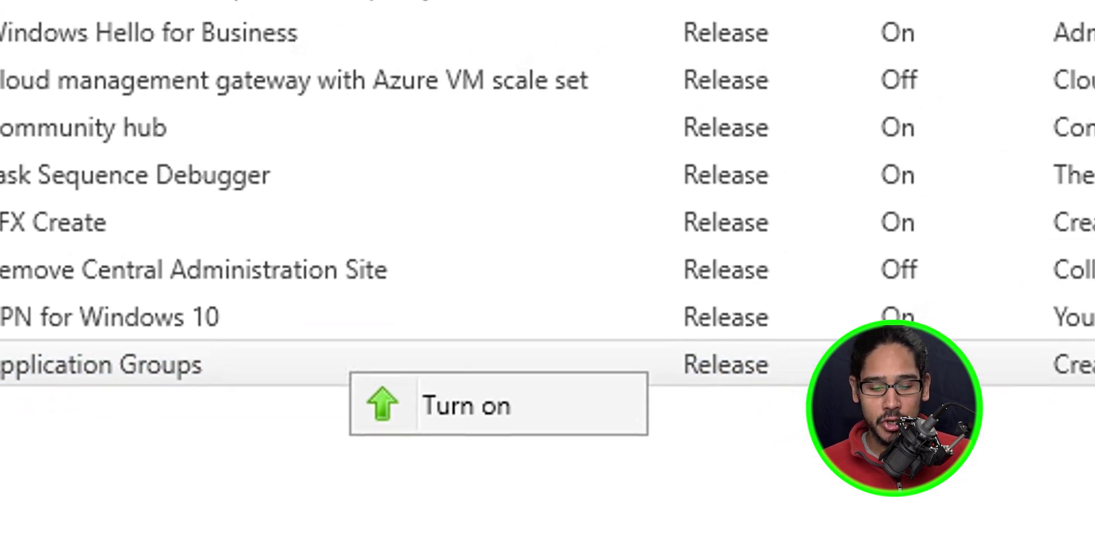
key(Return)
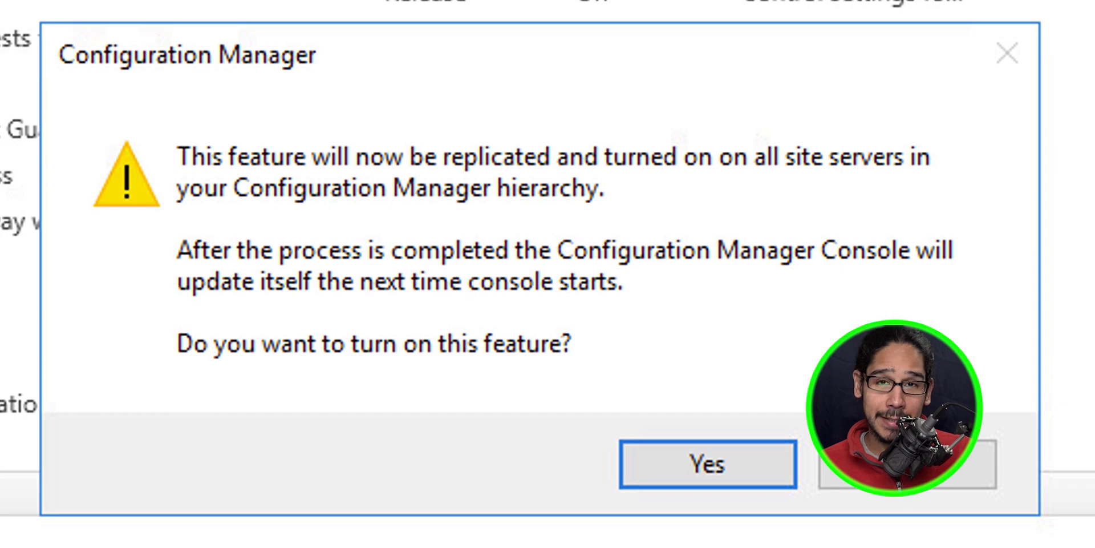
key(Return)
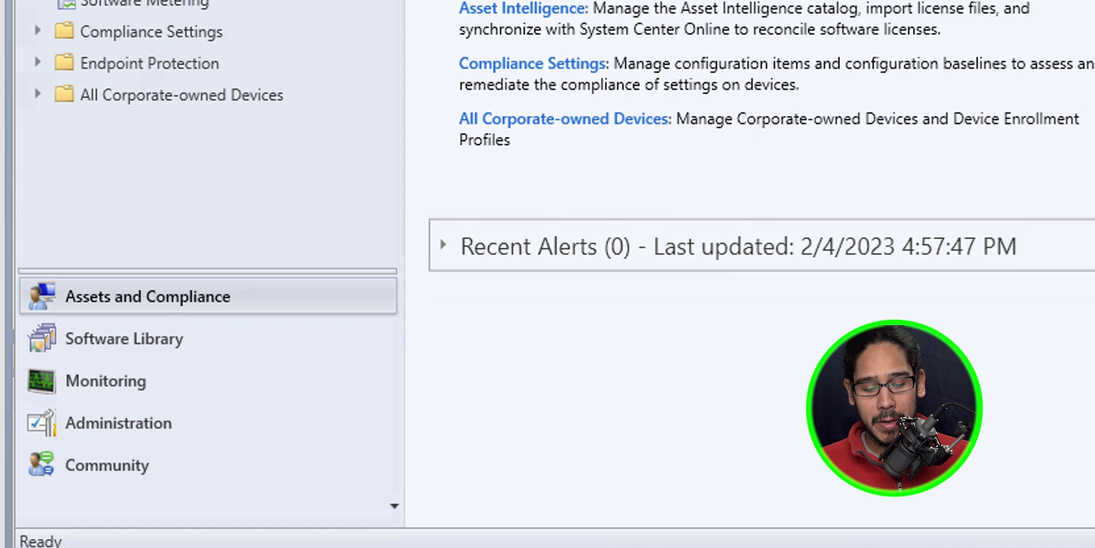
Start Create Application Group from Software Library > Application Management > Application Groups.
click(124, 327)
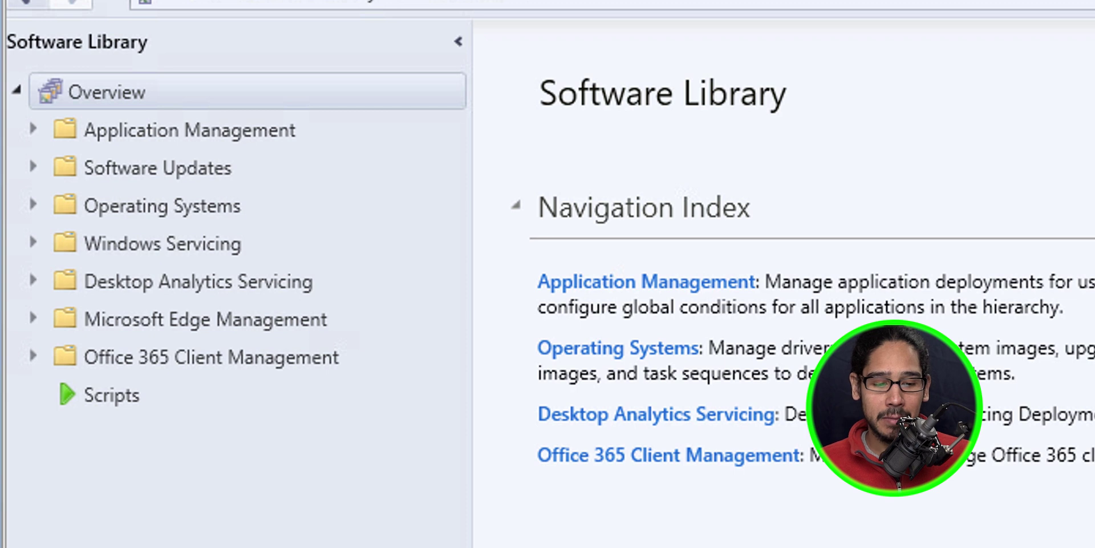
click(33, 129)
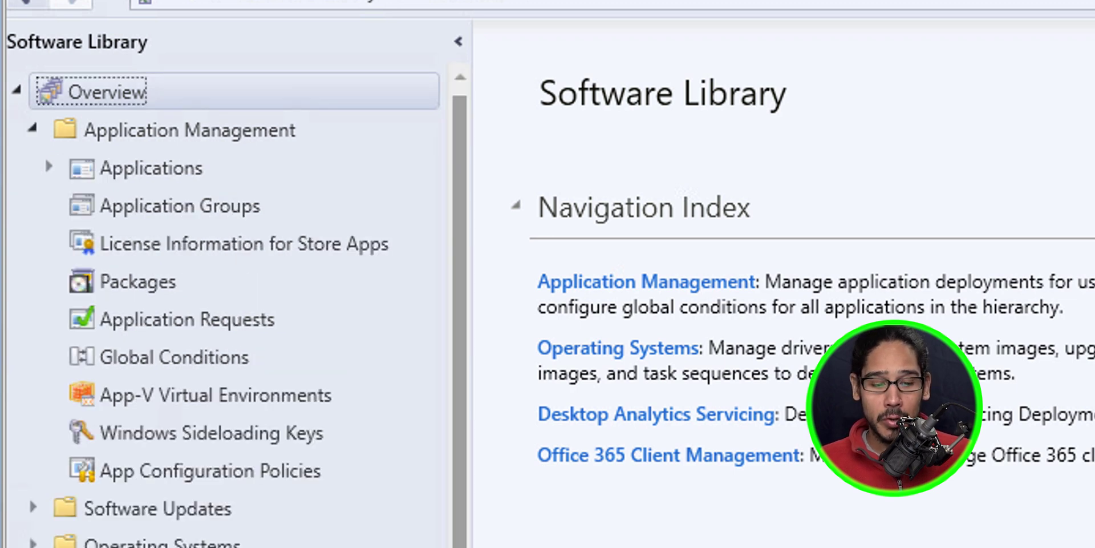
key(Down)
key(Down)
key(Down)
key(shift+F10)
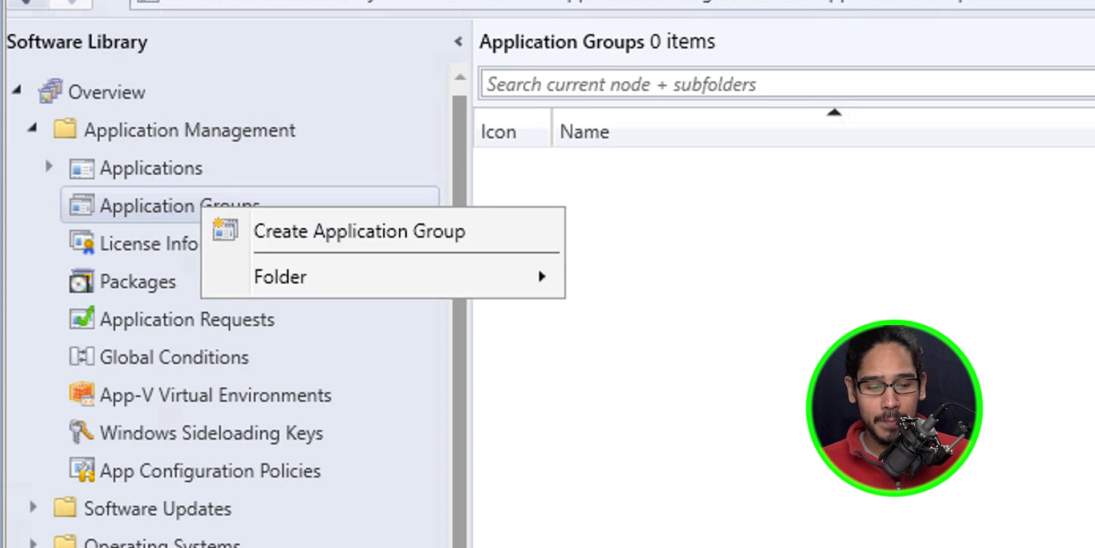
key(Down)
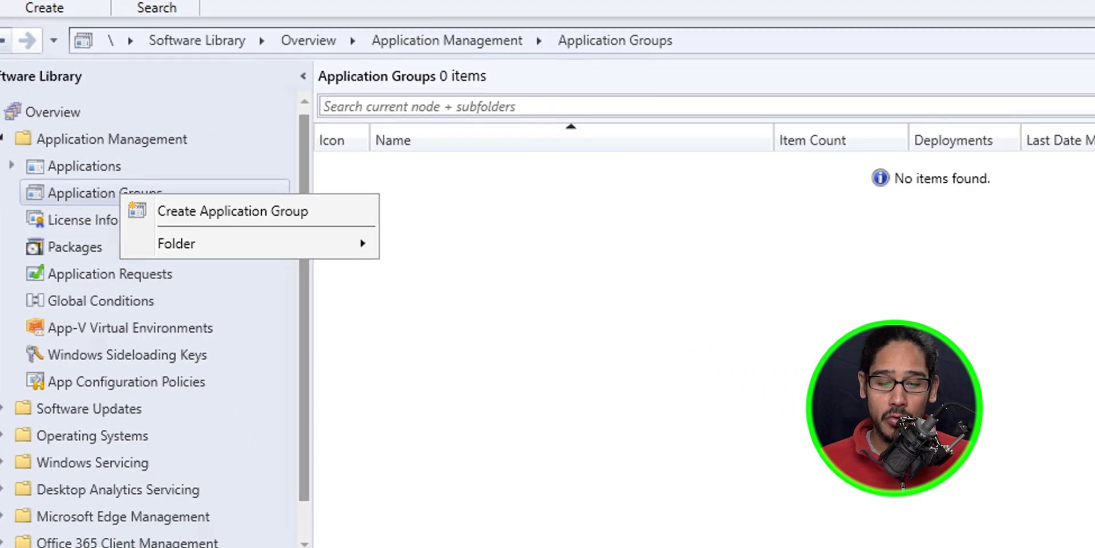
key(Return)
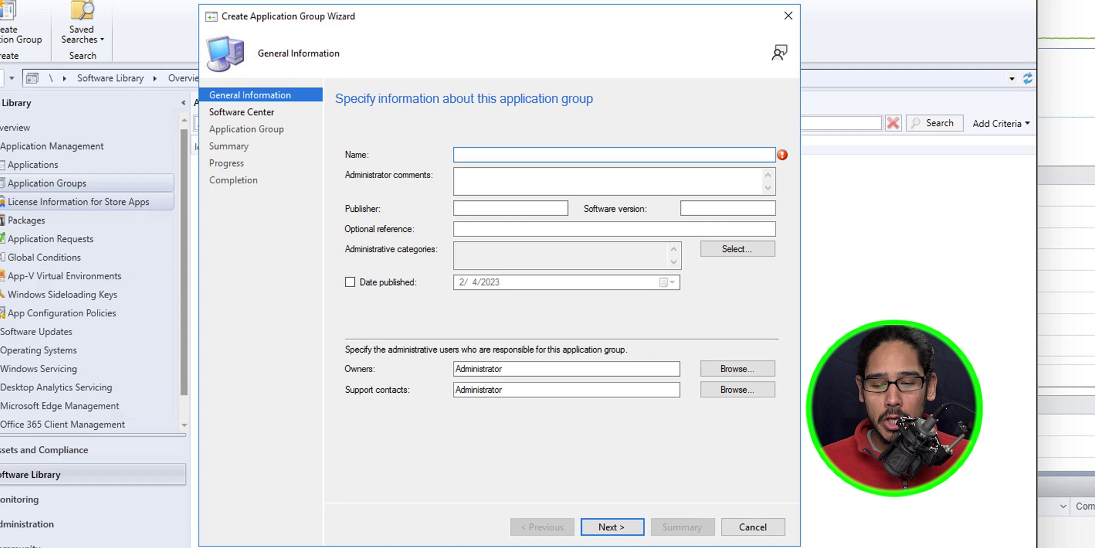
Enter 'BTNHD Application Group' as the name and advance past the Software Center page.
text(BTNHD Application Group)
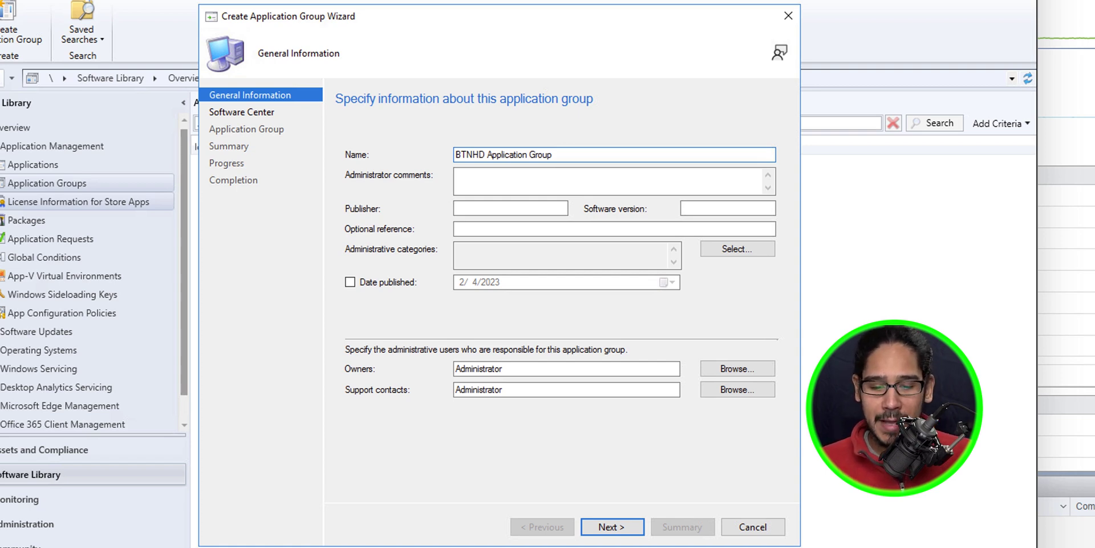
key(Return)
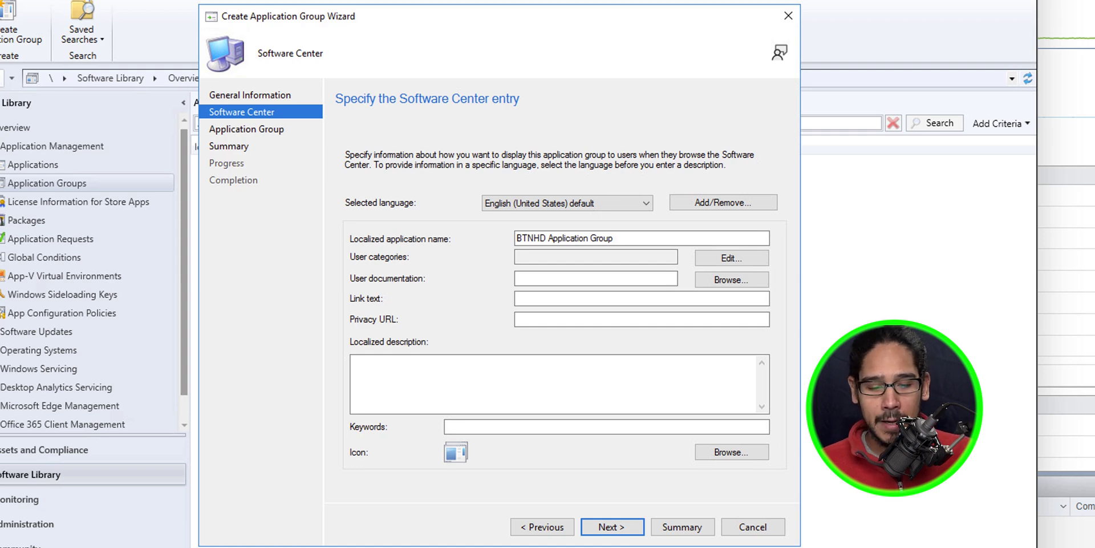
key(Return)
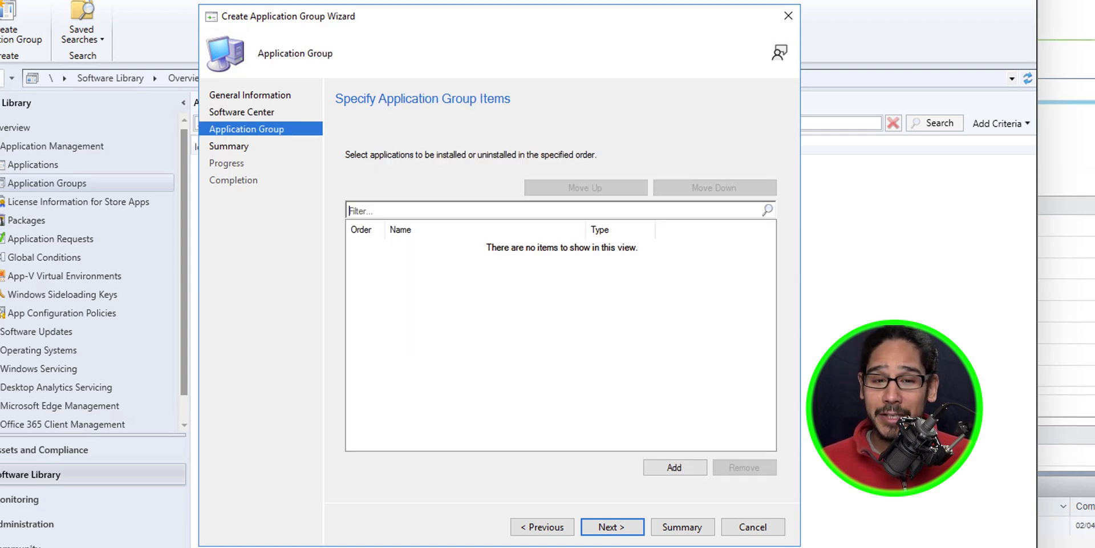
Add Adobe Creative Cloud Client, Google Chrome and Paint.NET from the PC & Laptops folder.
click(675, 467)
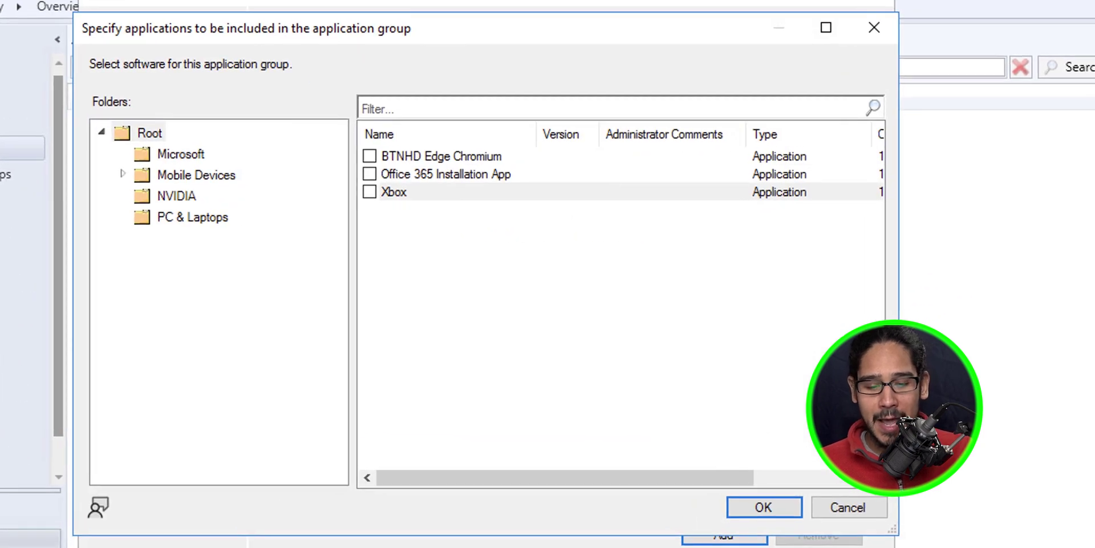
click(192, 217)
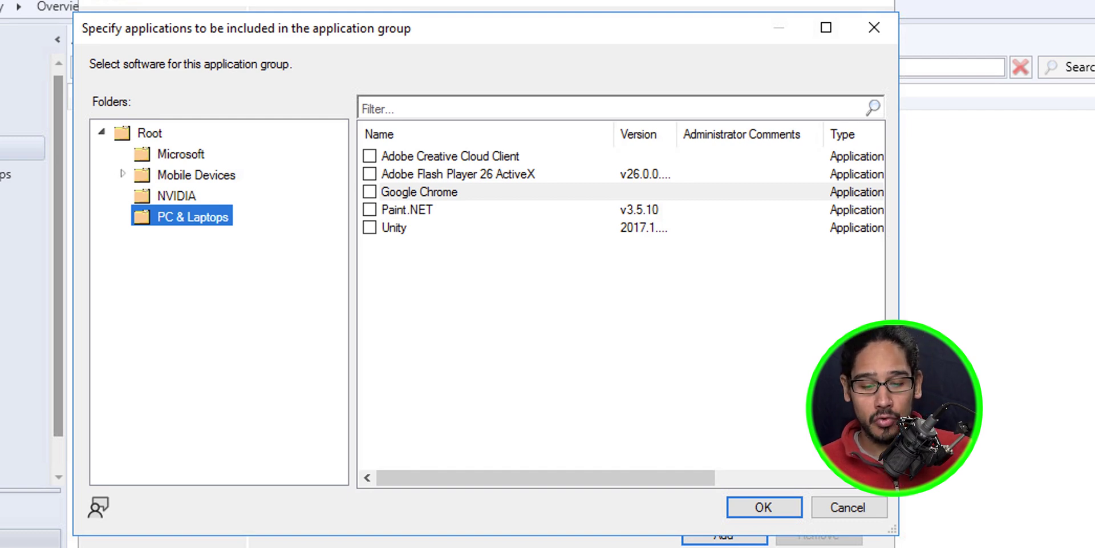
click(370, 156)
click(369, 209)
click(370, 191)
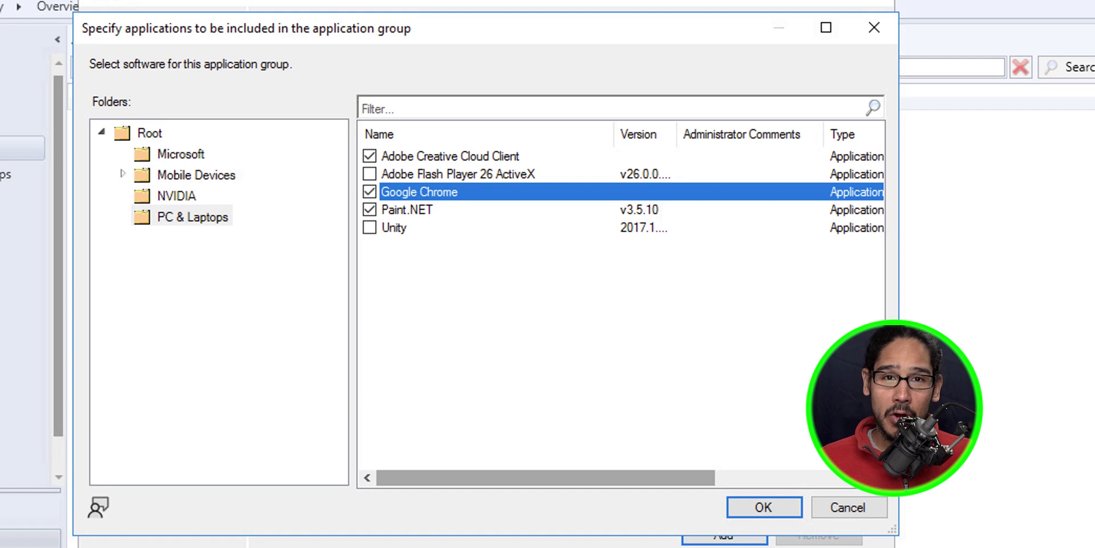
key(Return)
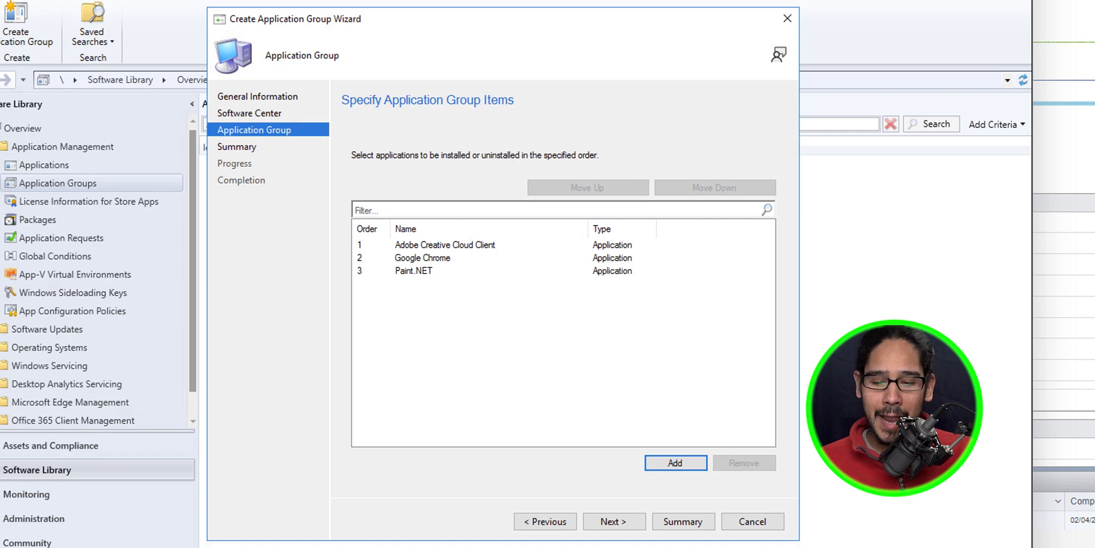
Reorder the items starting with Google Chrome, then complete the wizard through the Summary.
click(422, 257)
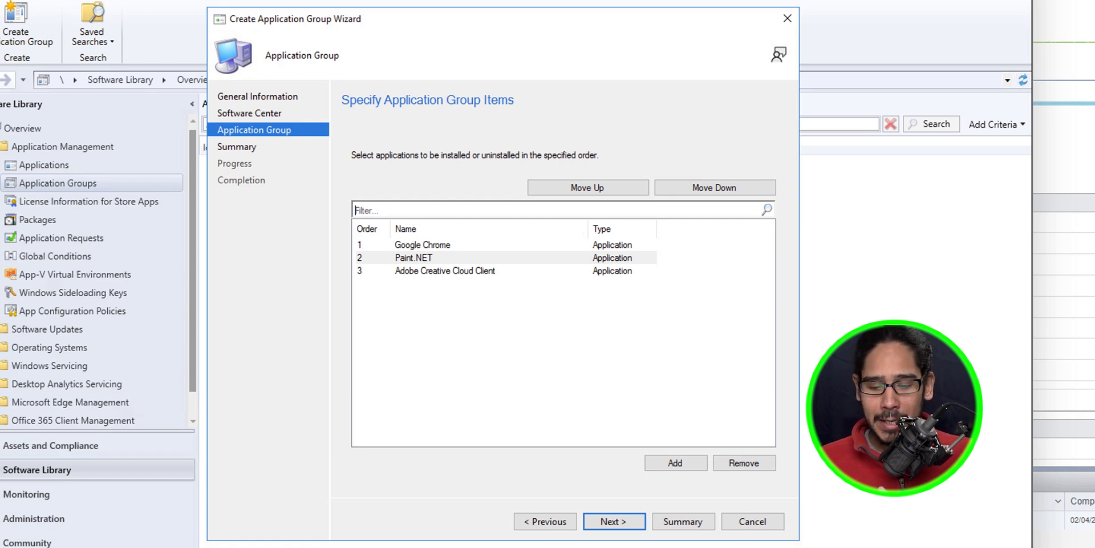
key(Return)
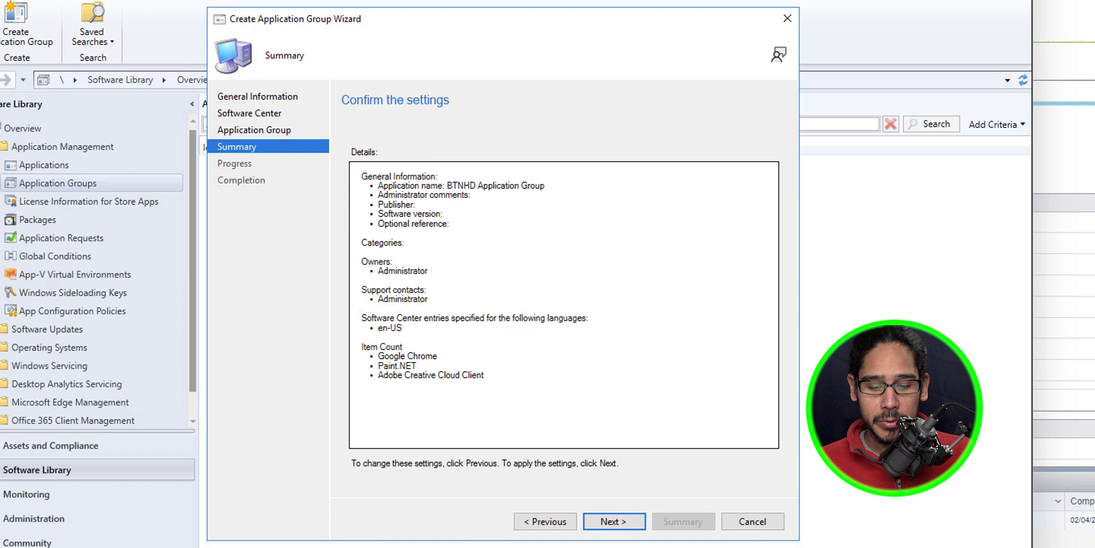
key(Return)
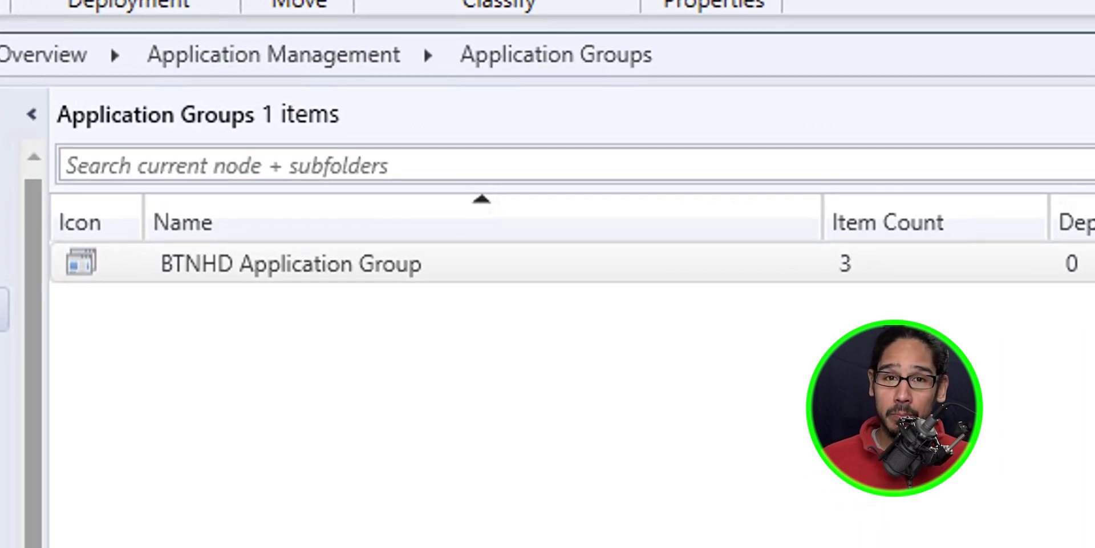
Deploy BTNHD Application Group and choose the Windows 11 device collection as its target.
right_click(446, 266)
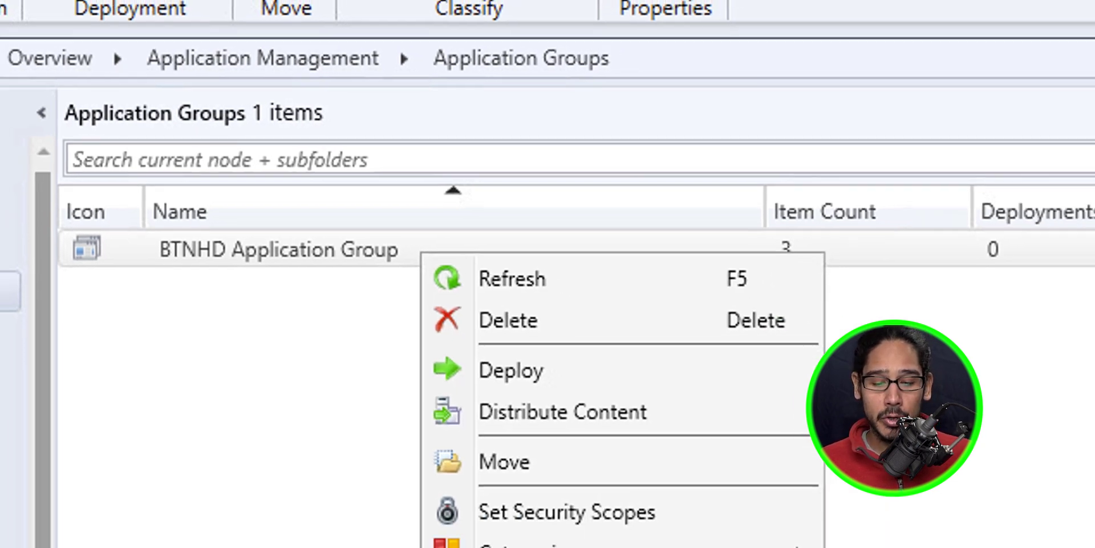
click(545, 396)
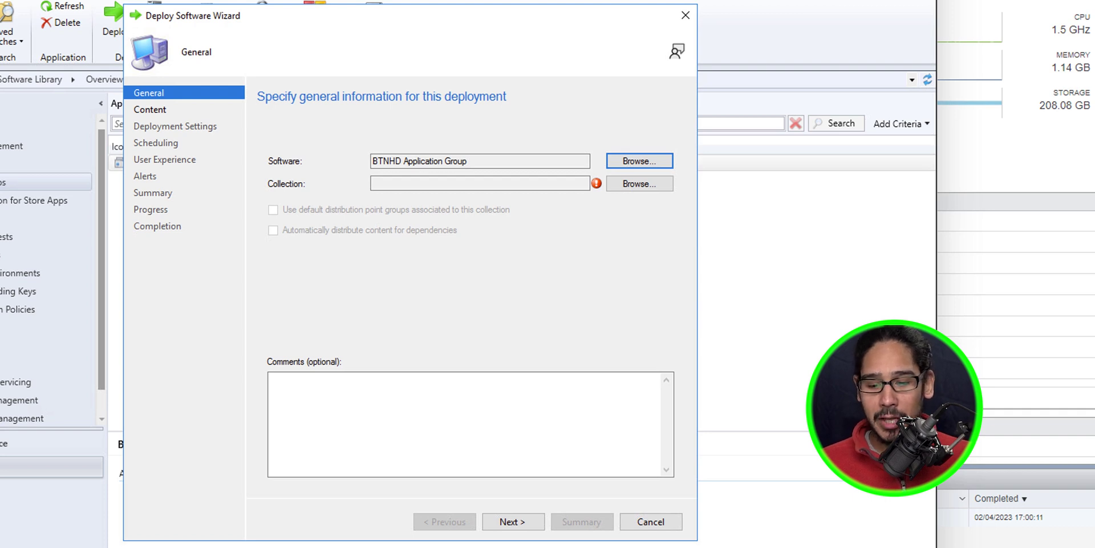
click(640, 183)
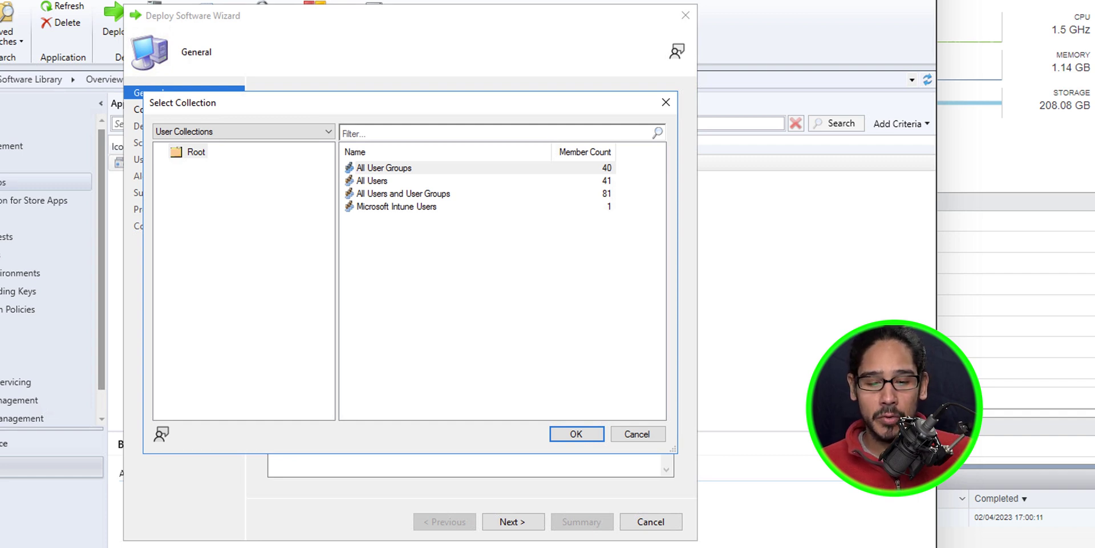
key(alt+Down)
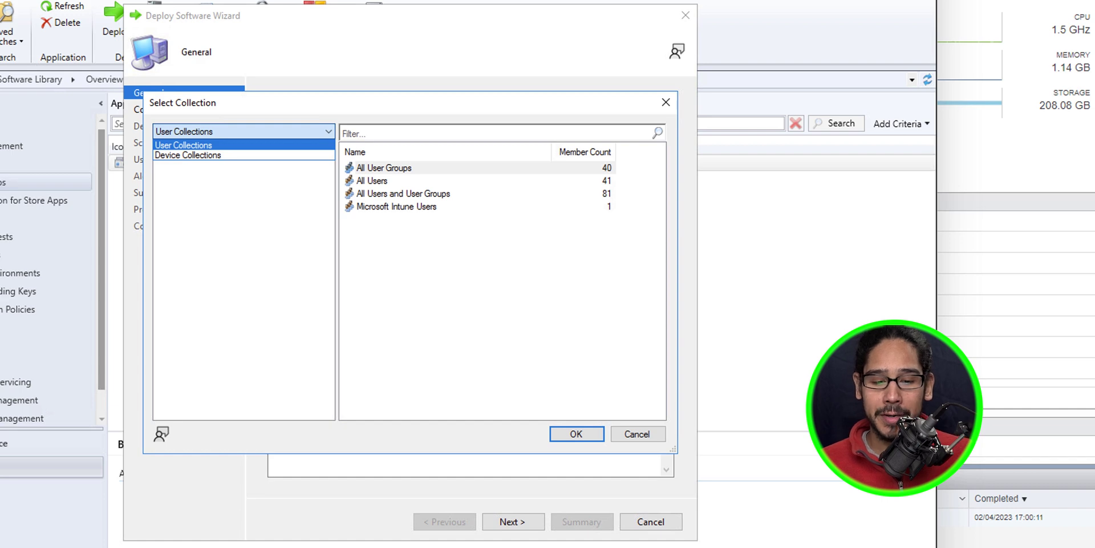
key(Down)
key(Return)
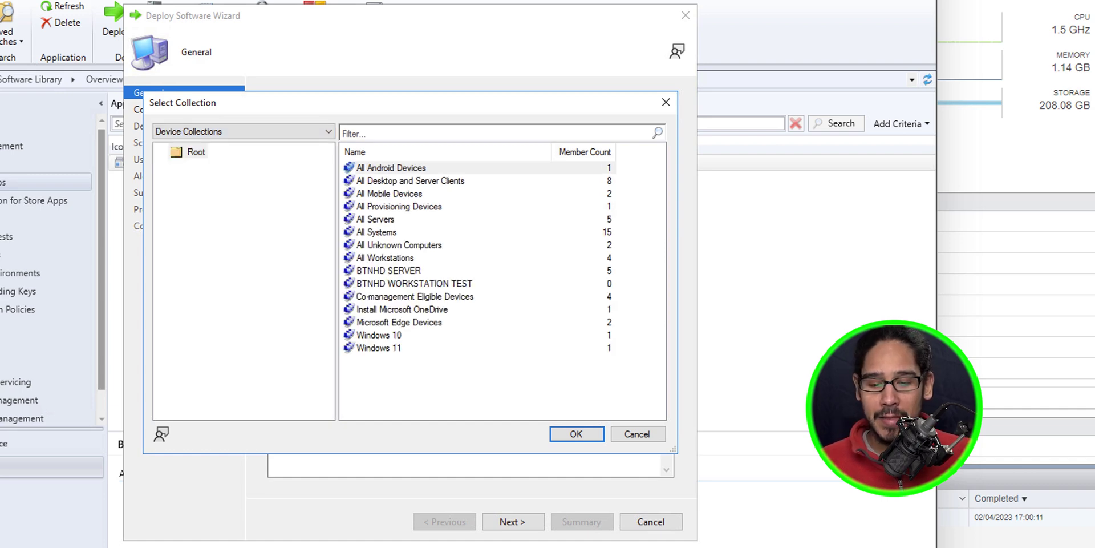
key(End)
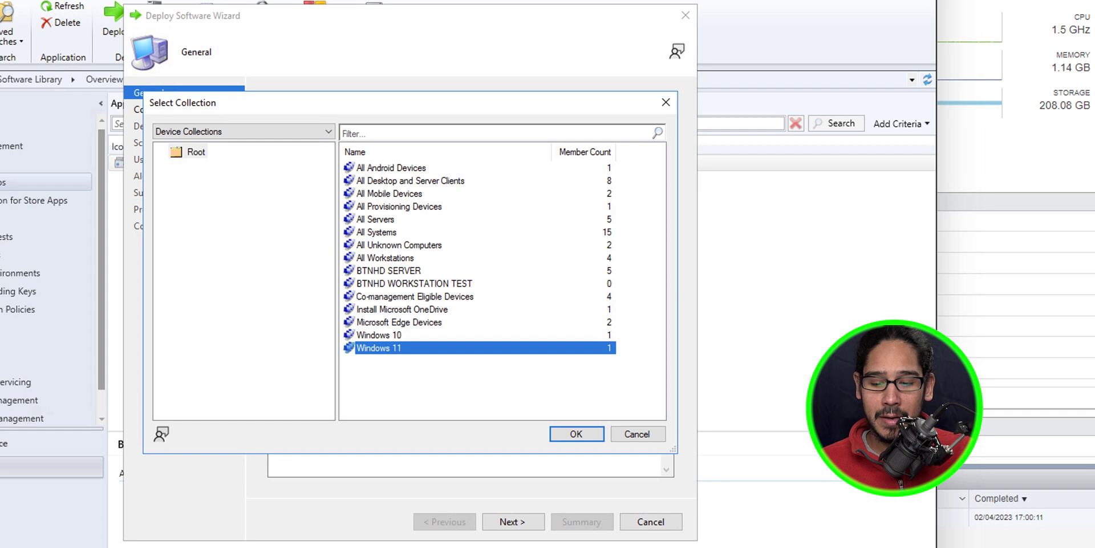
key(Return)
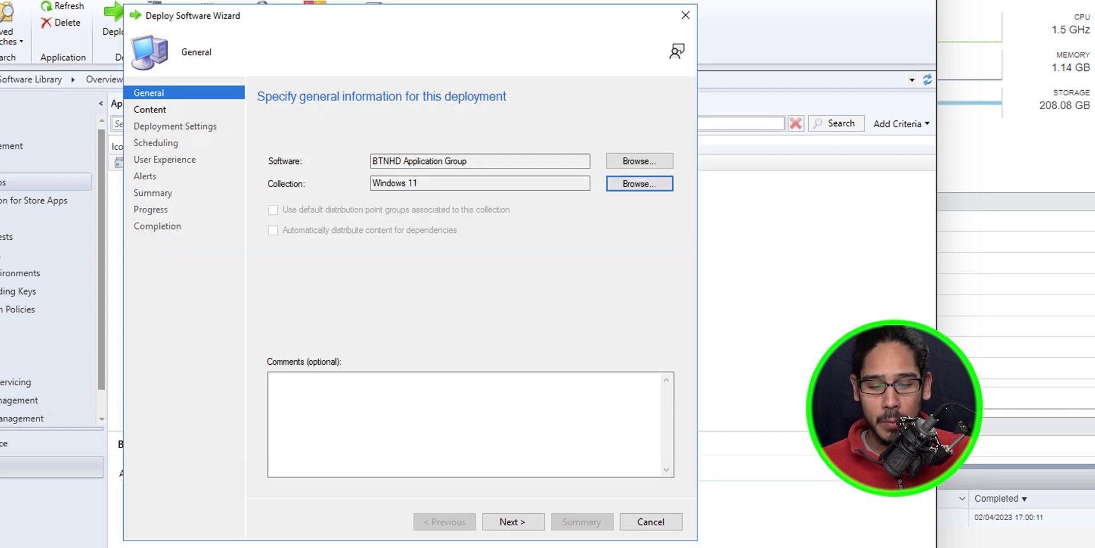
Keep default content, Install/Available, schedule and notification settings, and create the deployment.
key(alt+n)
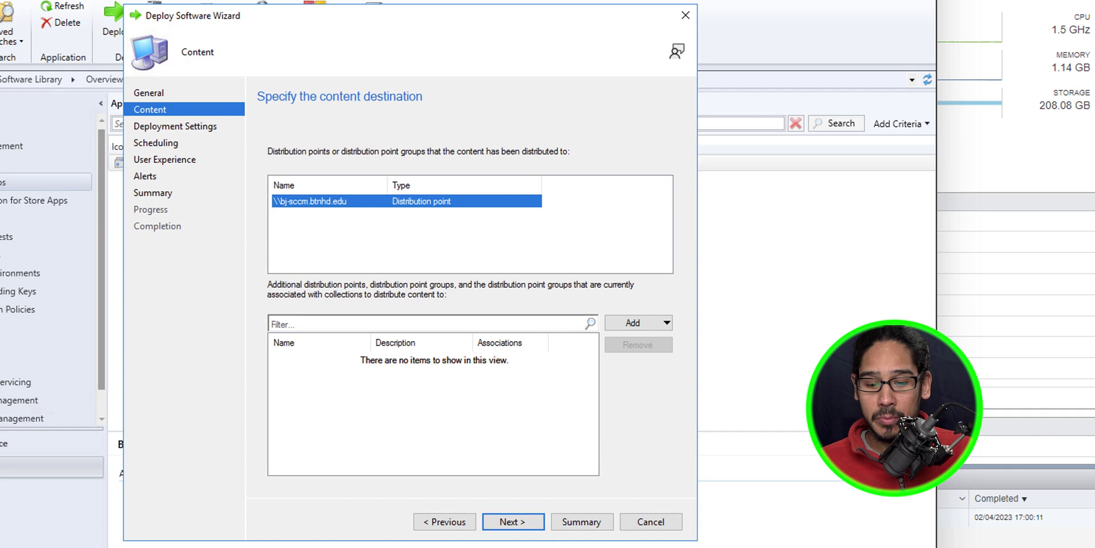
key(Return)
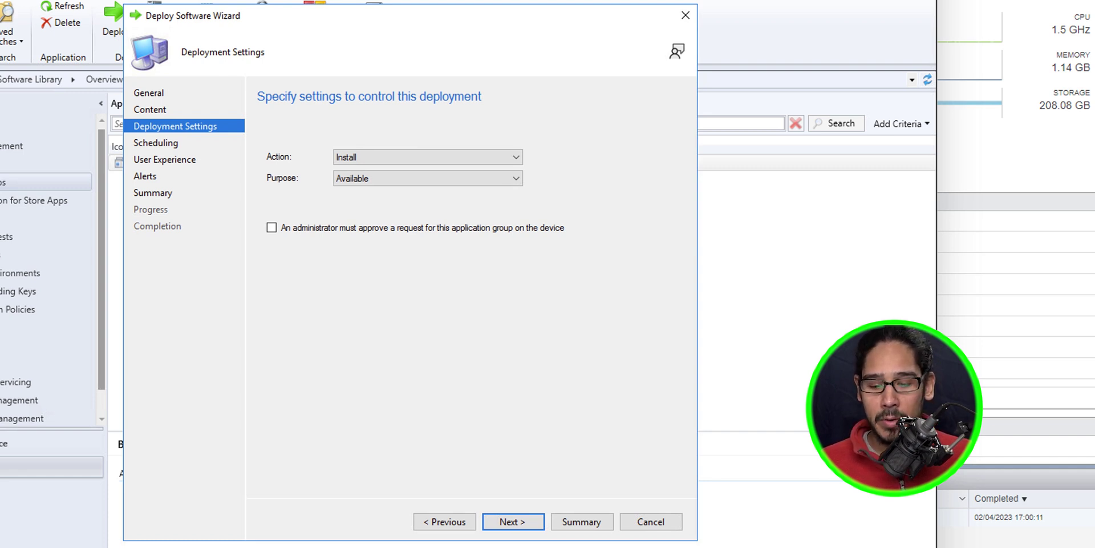
key(Return)
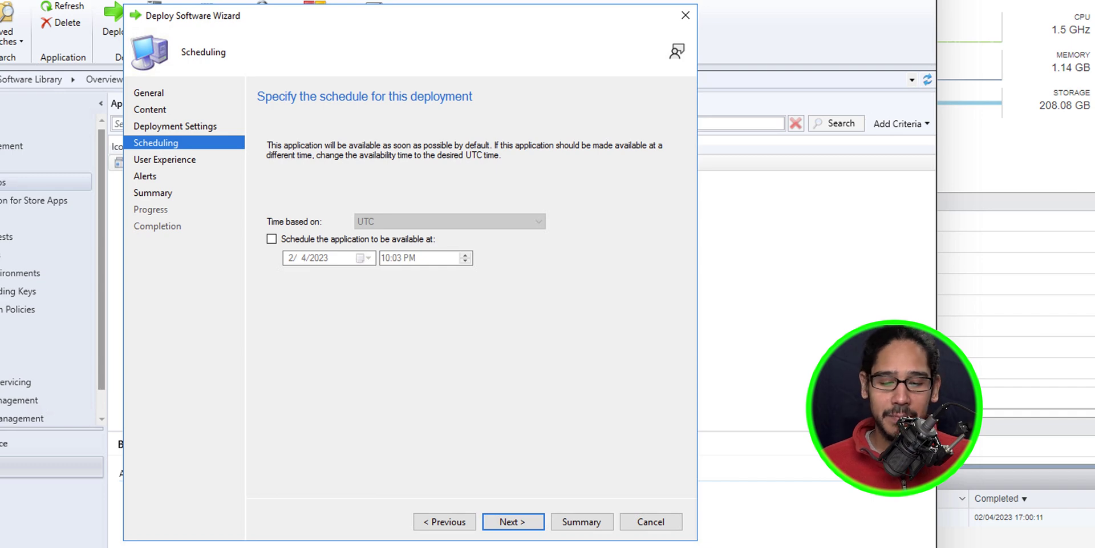
key(Return)
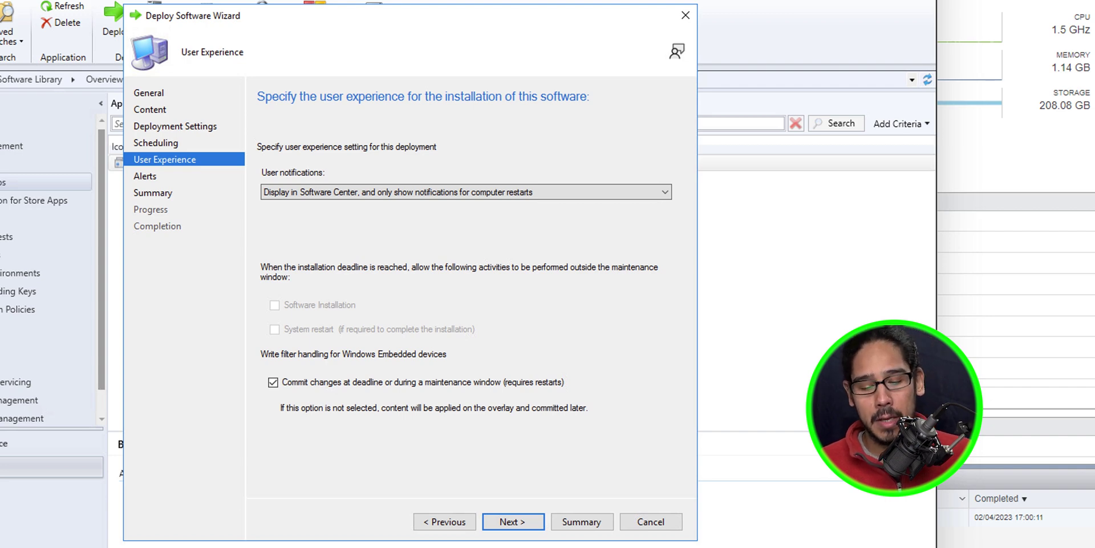
key(Return)
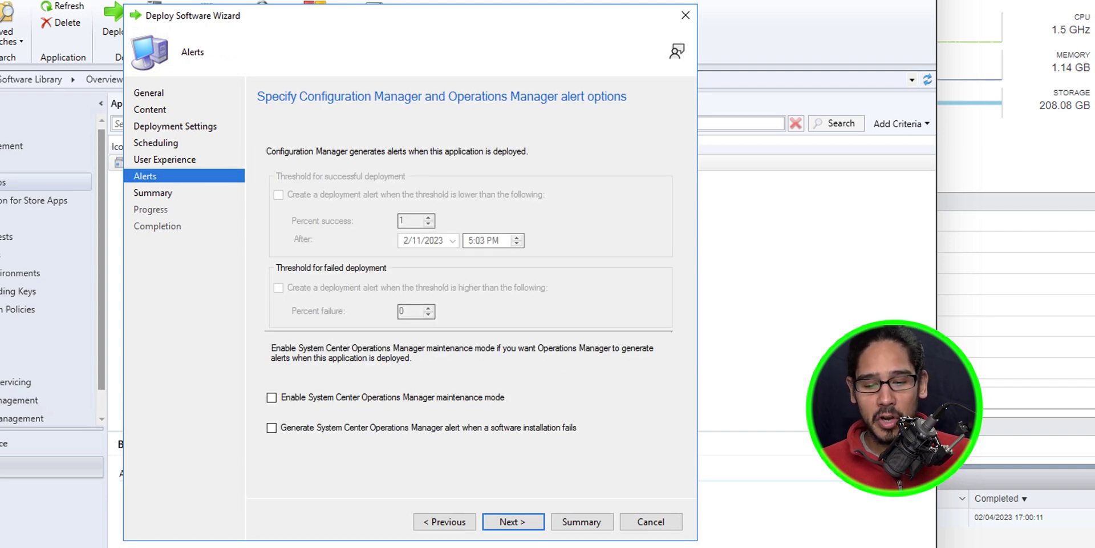
key(Return)
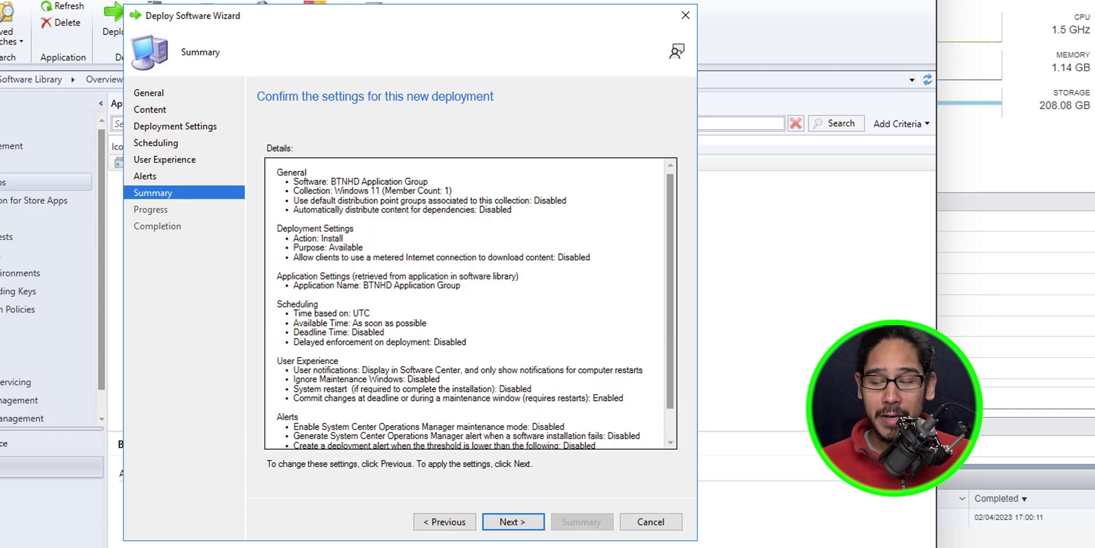
key(Return)
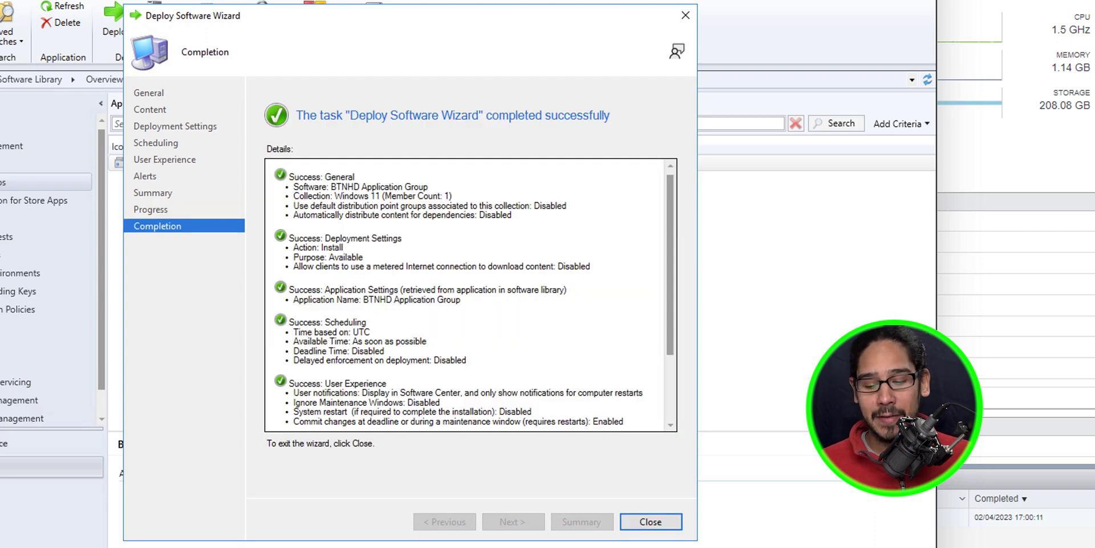
key(Return)
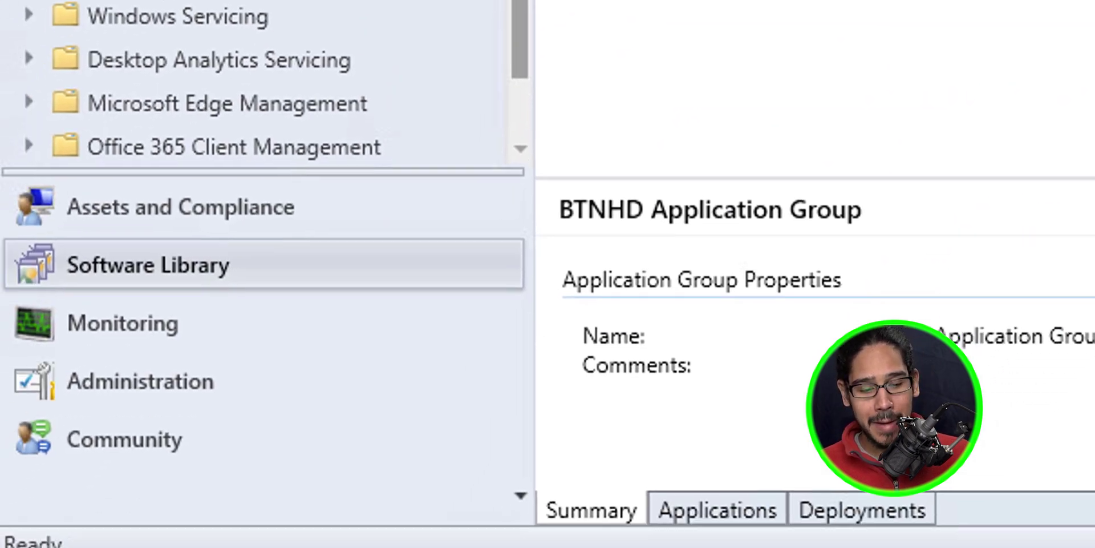
Check the BTNHD Application Group deployment entry in the Monitoring workspace.
click(122, 321)
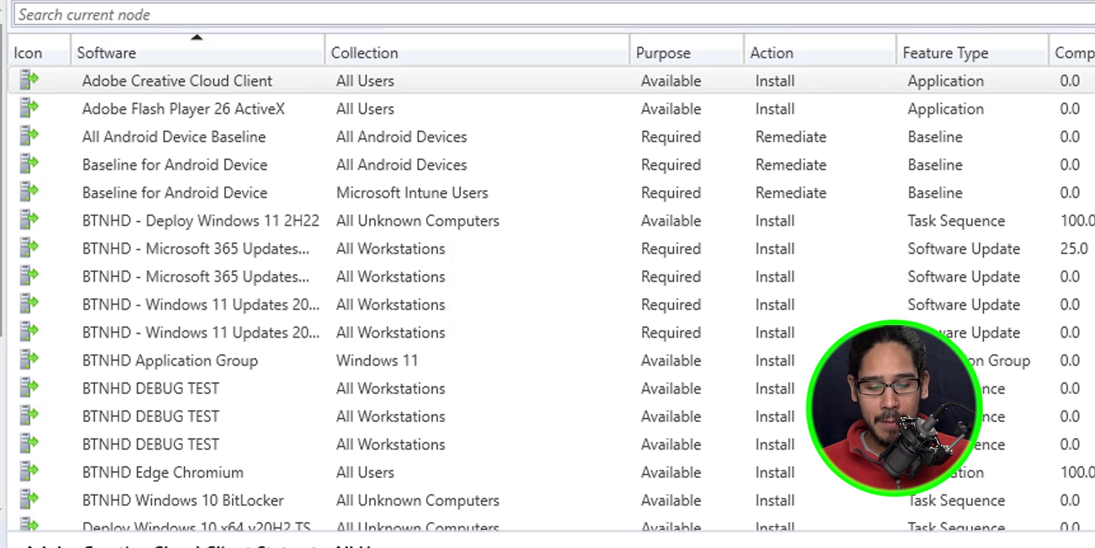
click(170, 360)
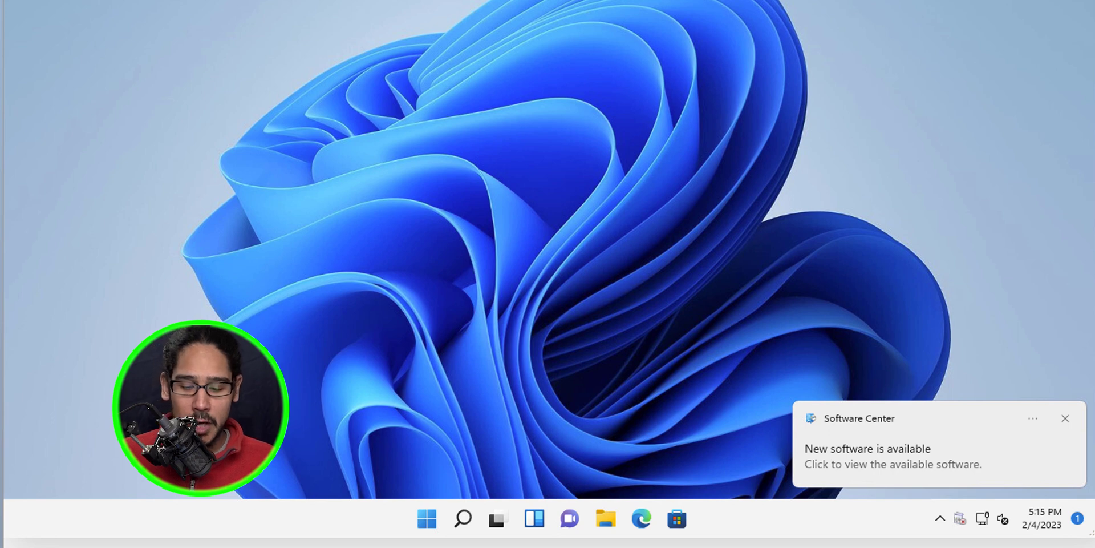
Launch Software Center via a 'software' search and view the BTNHD Application Group details.
key(super)
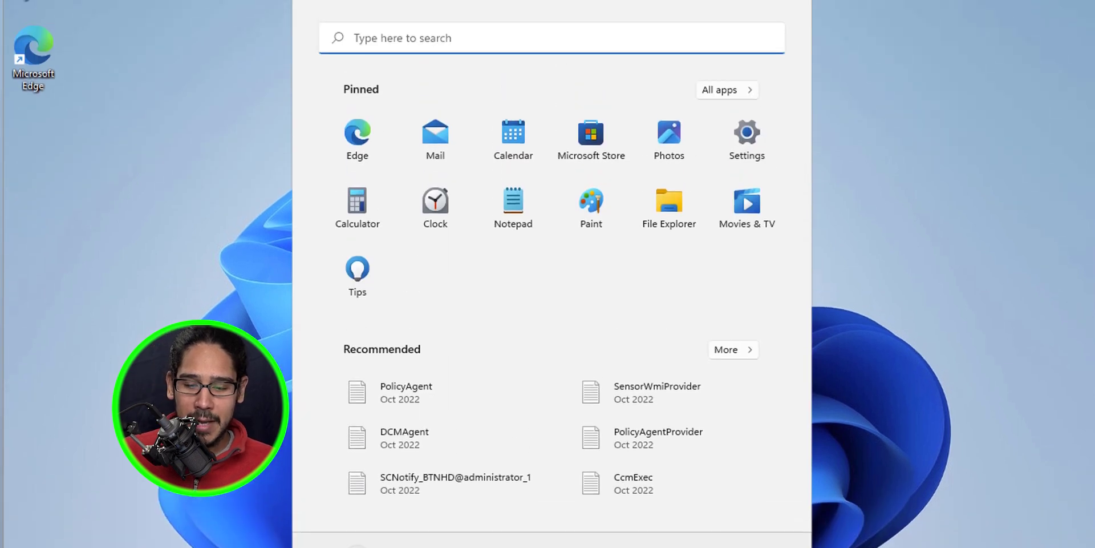
text(software)
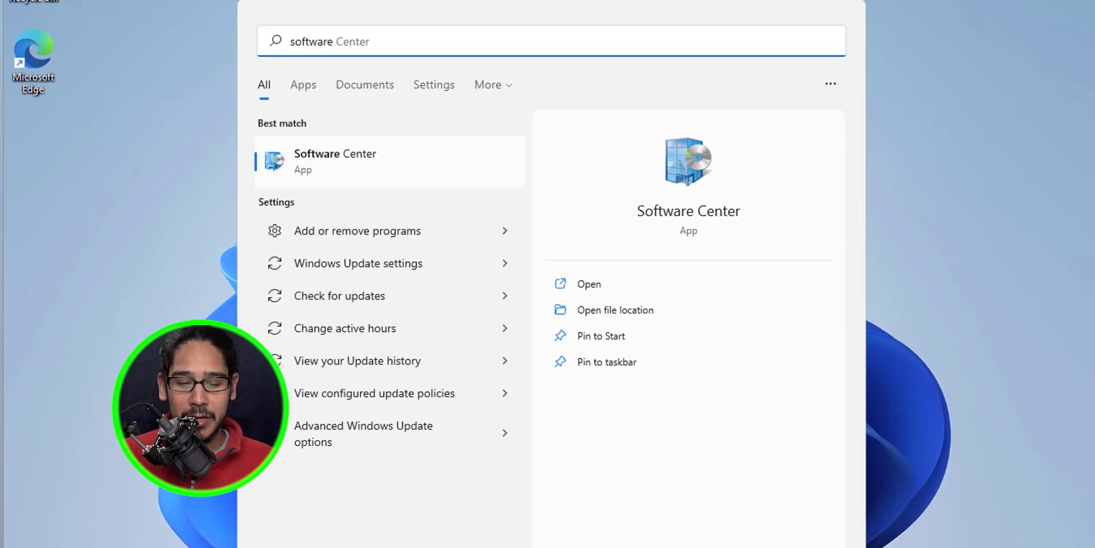
key(Return)
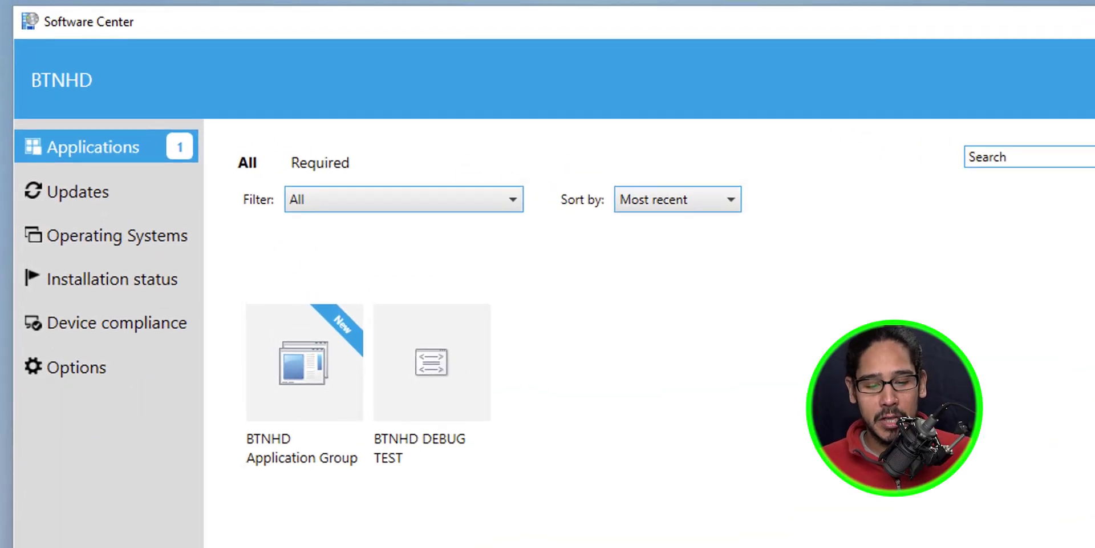
click(304, 362)
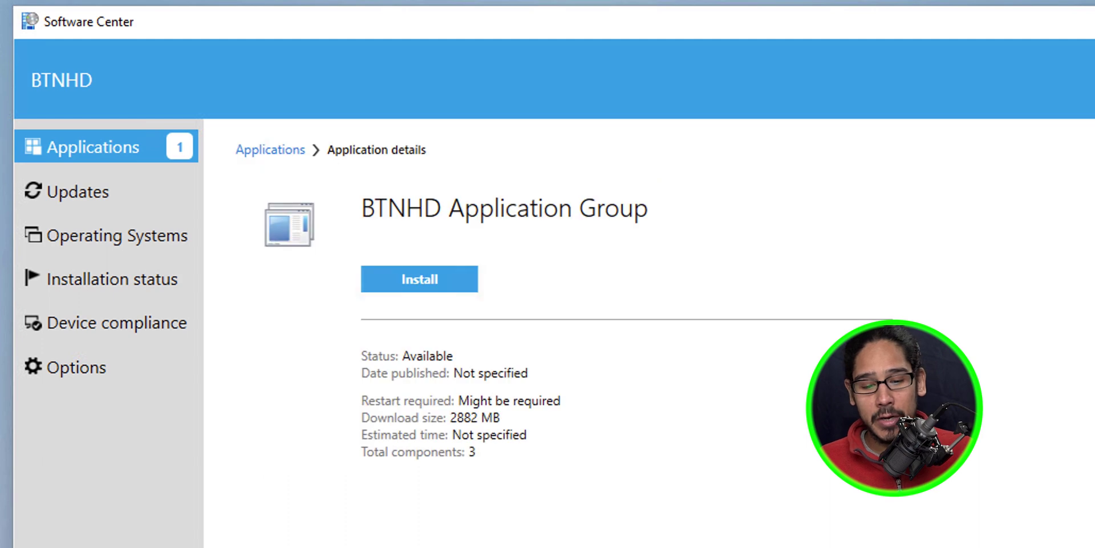